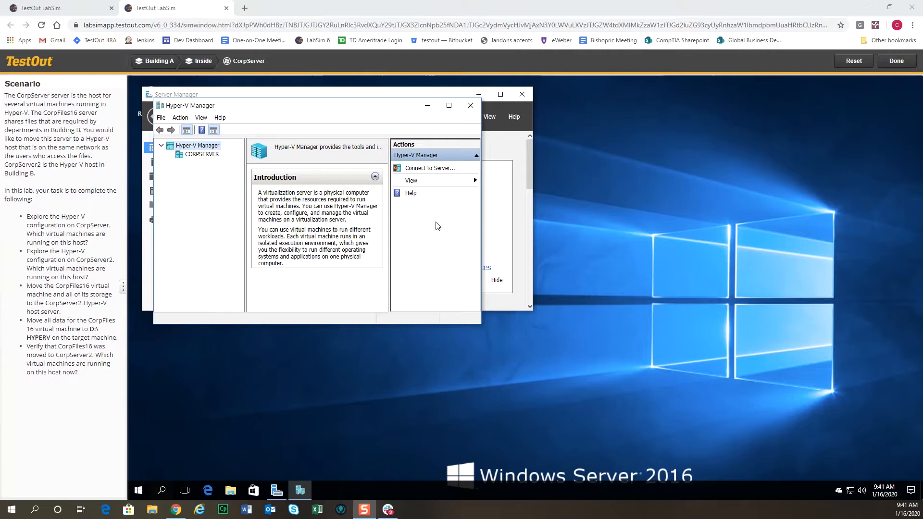
Step: Examine the virtual machines hosted on CORPSERVER in an enlarged window, and briefly view the CorpFiles16 virtual machine's connection
left_click(201, 155)
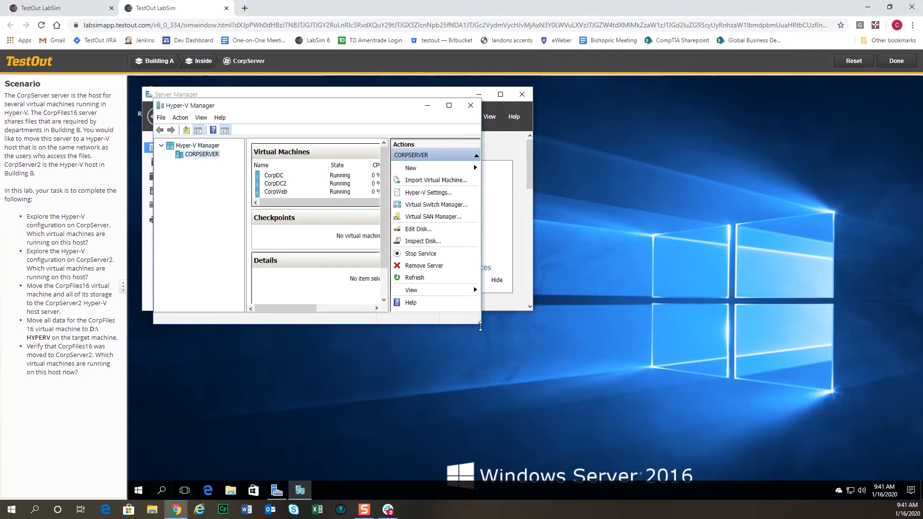
left_click_drag(480, 326, 609, 435)
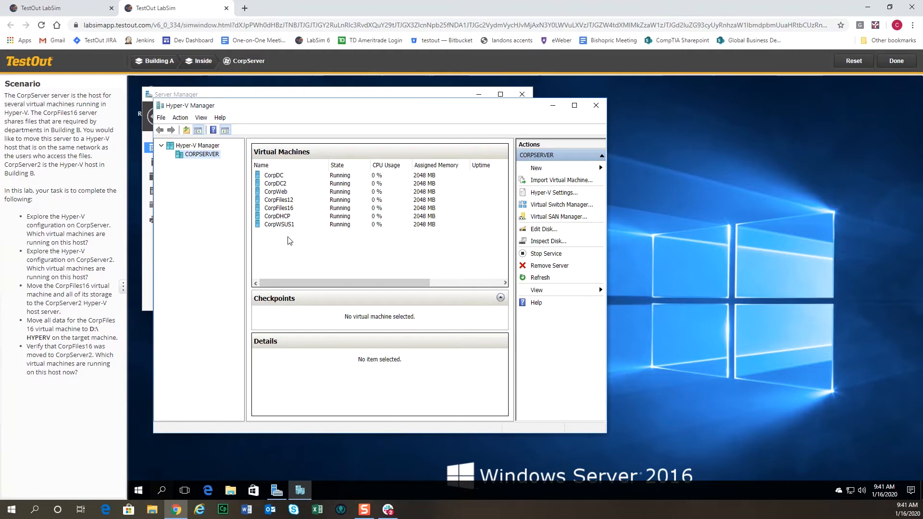
left_click(278, 209)
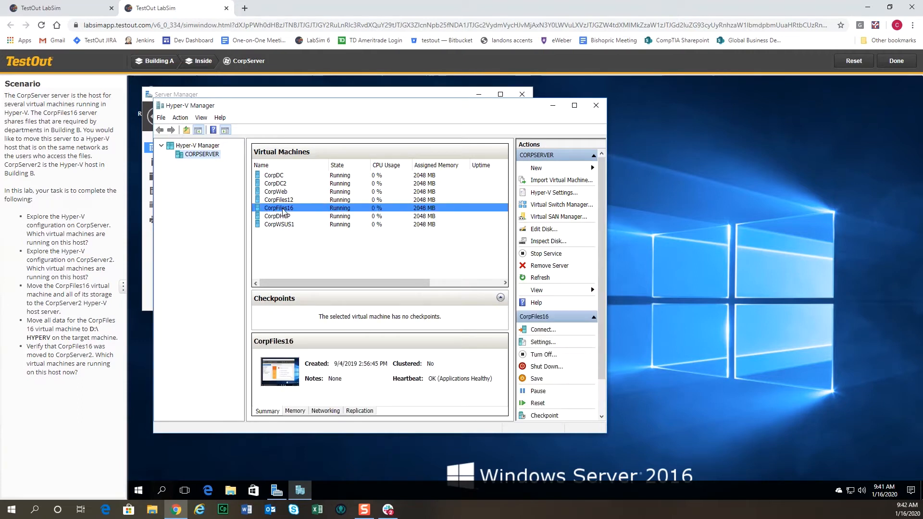
double_click(283, 210)
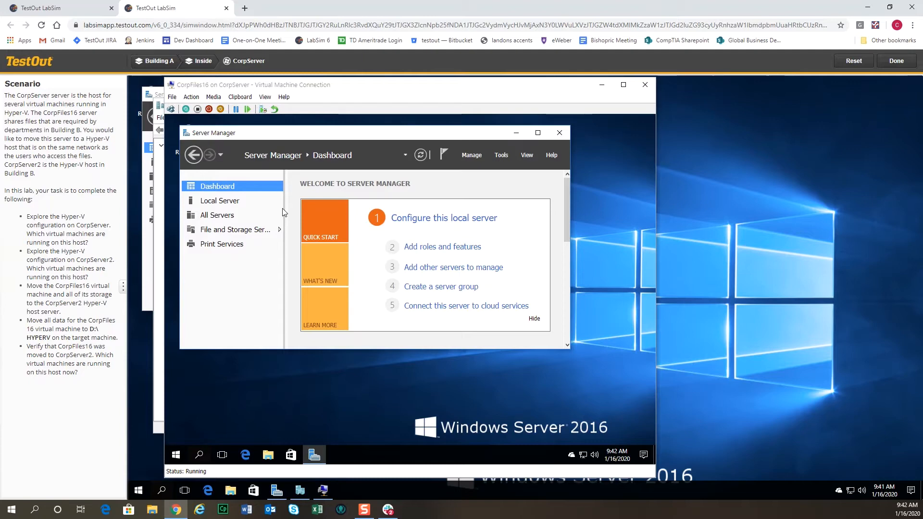
left_click(645, 86)
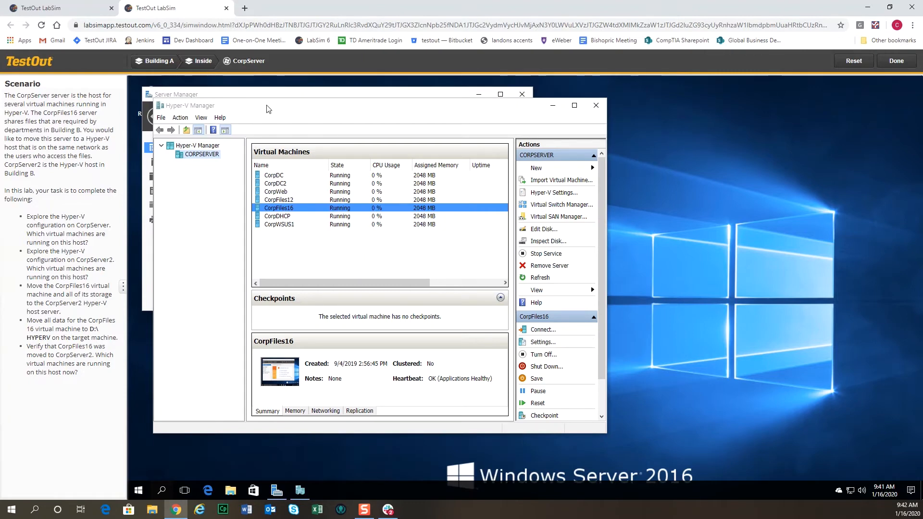
Step: Switch to CorpServer2 in Building B's Network Room and examine its hosted virtual machines in an enlarged Hyper-V Manager window
left_click(162, 62)
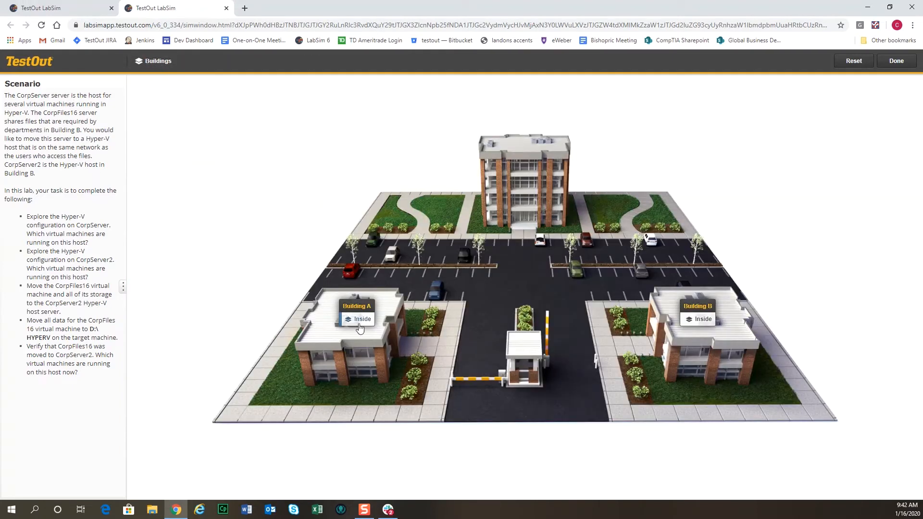
left_click(702, 321)
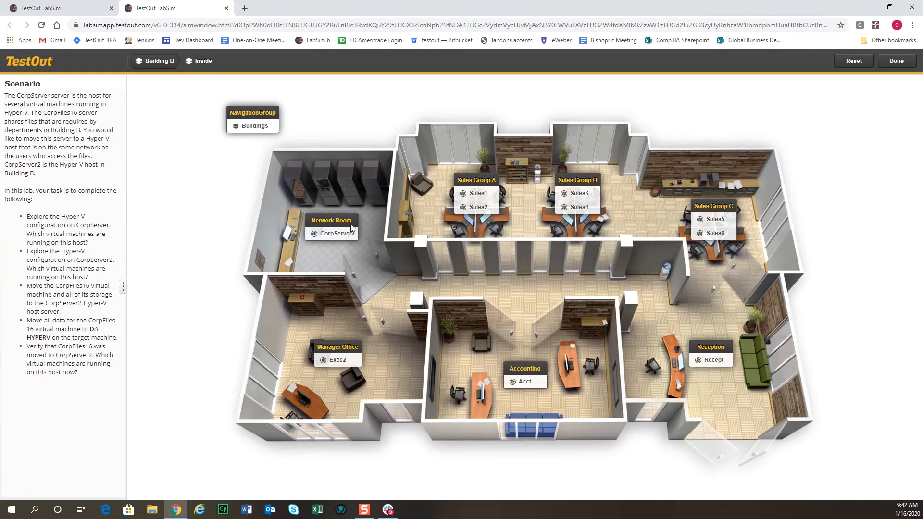
left_click(332, 235)
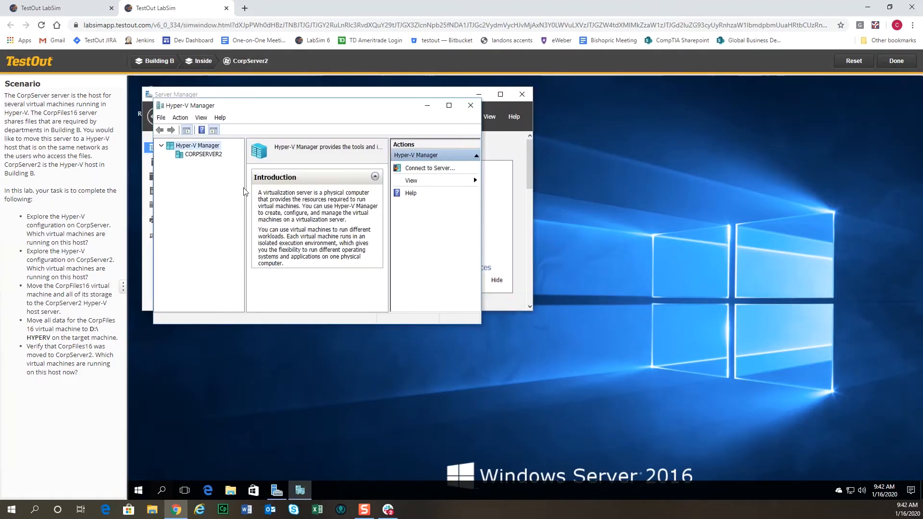
left_click(202, 155)
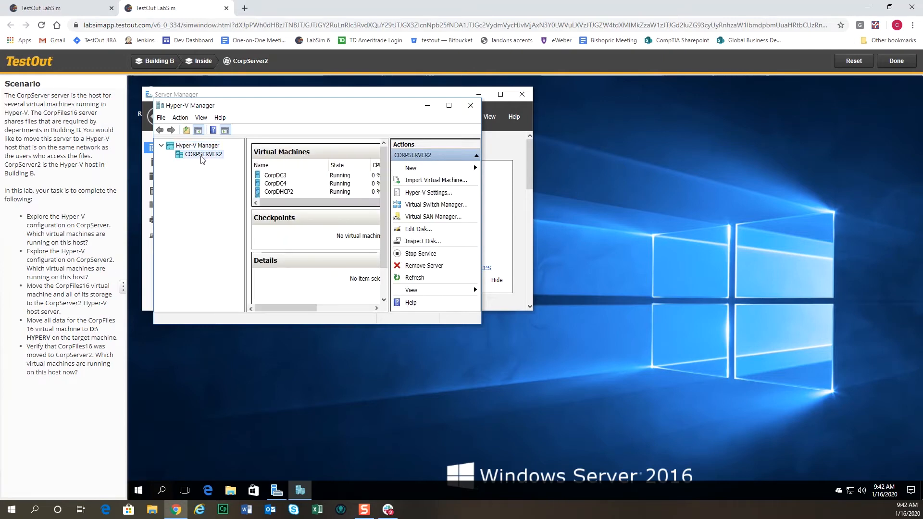
left_click_drag(482, 327, 595, 416)
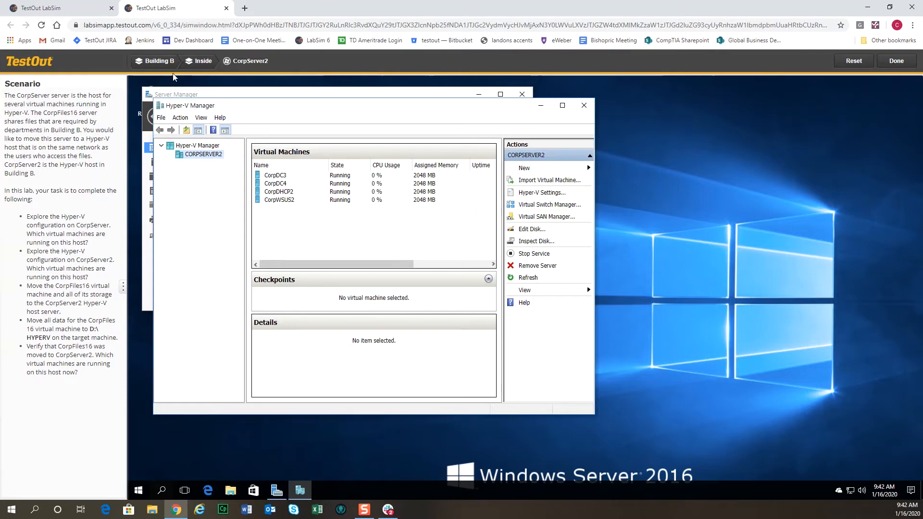
Step: Return to CorpServer in Building A and start moving CorpFiles16, using the move type for the virtual machine itself
left_click(158, 61)
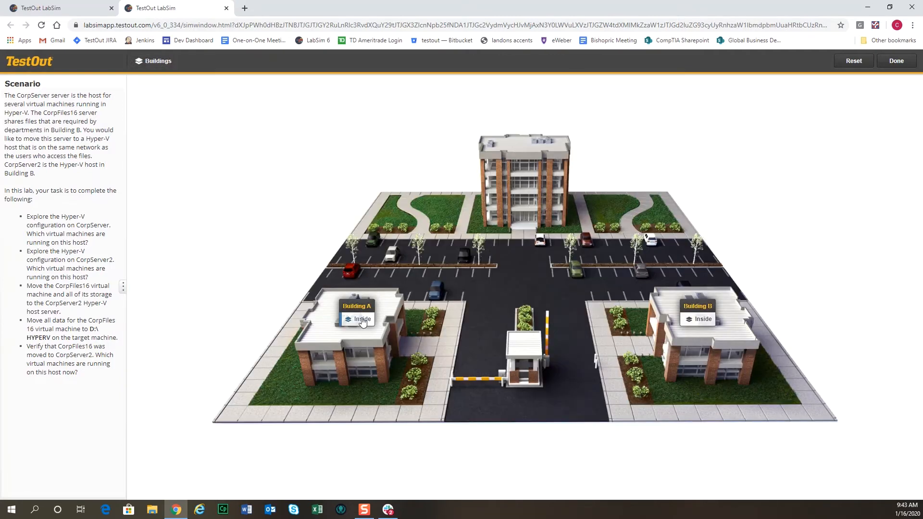
left_click(363, 320)
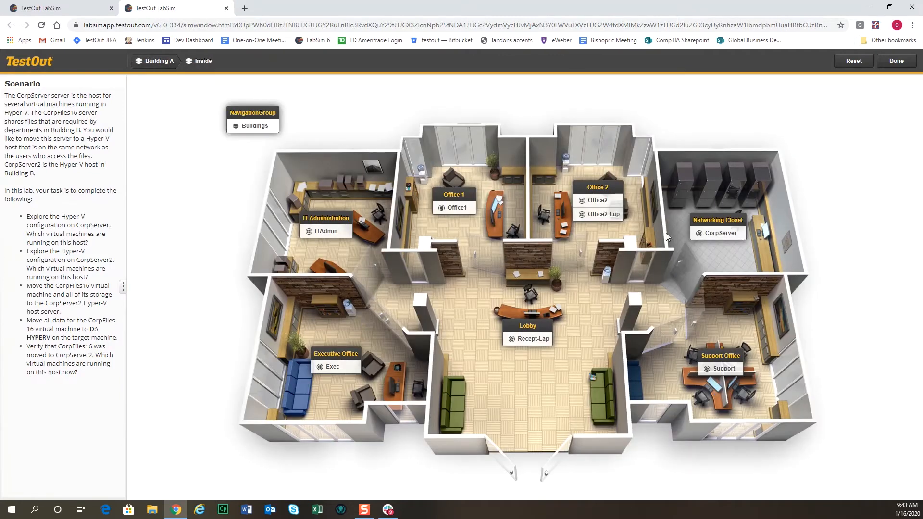
left_click(713, 235)
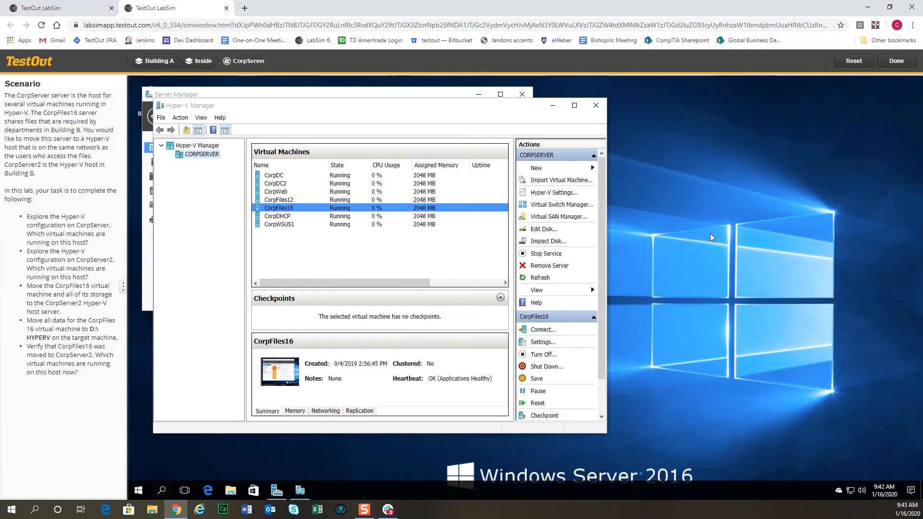
right_click(278, 210)
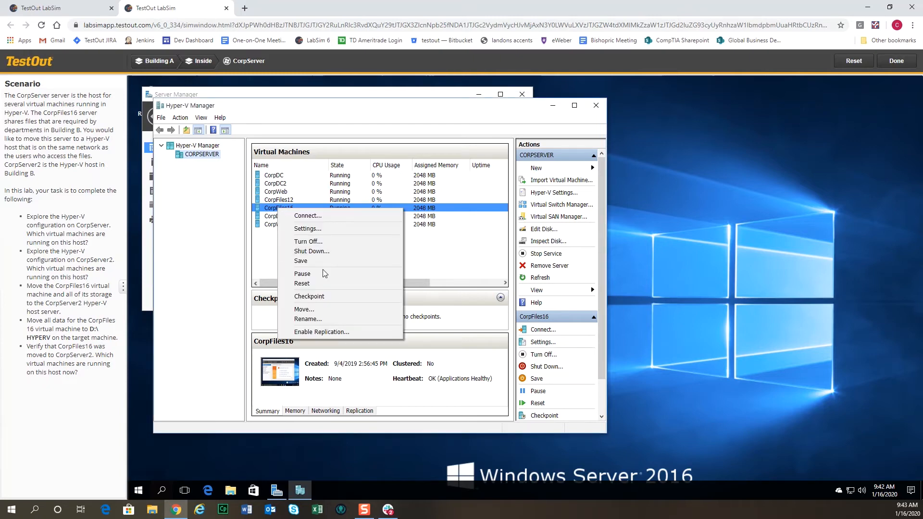
left_click(315, 309)
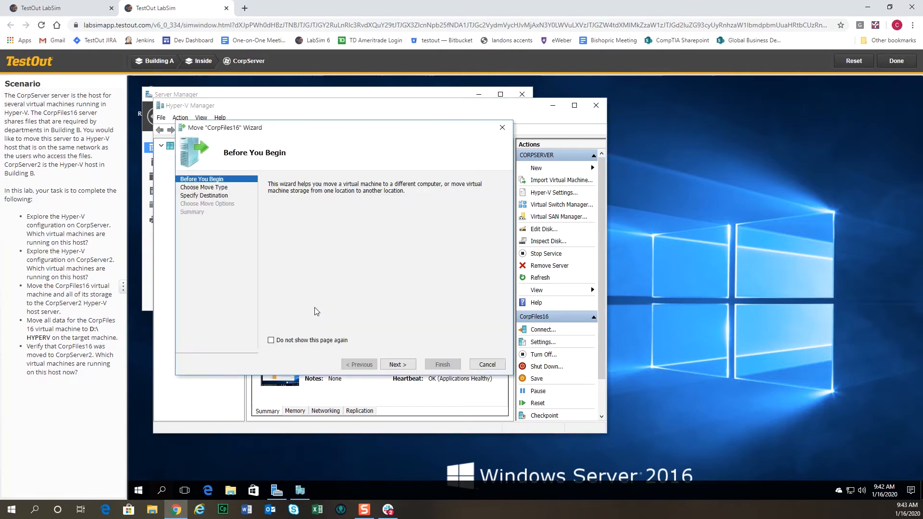
left_click(406, 367)
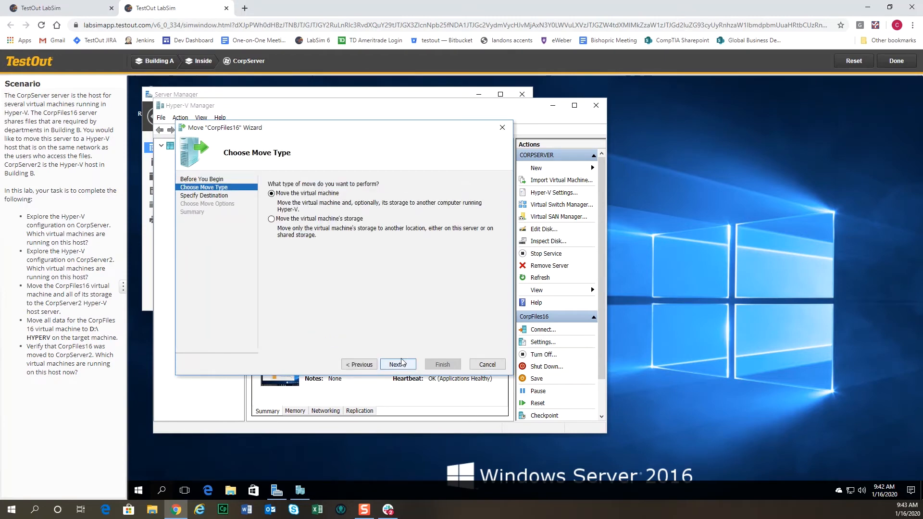
left_click(402, 364)
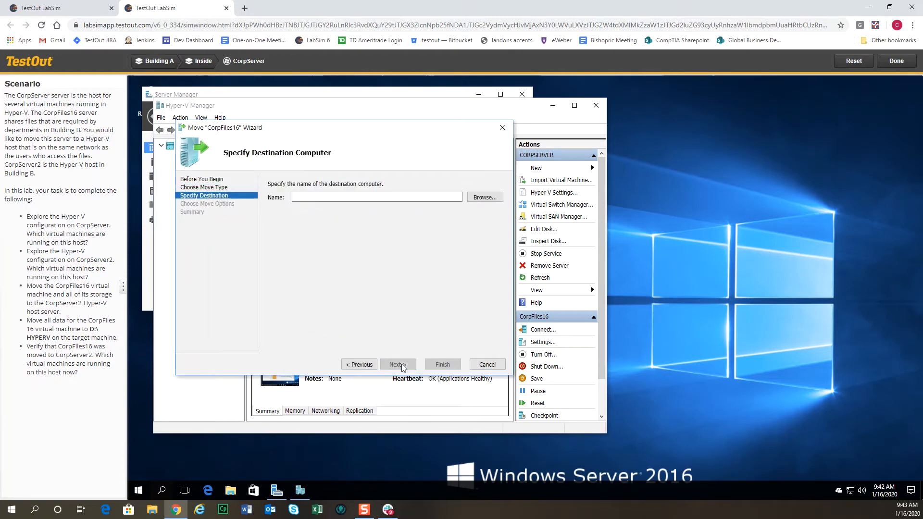
Step: Look up corpserver2 in the CorpNet.com directory and set it as the destination computer for the move
left_click(487, 198)
type("corpser")
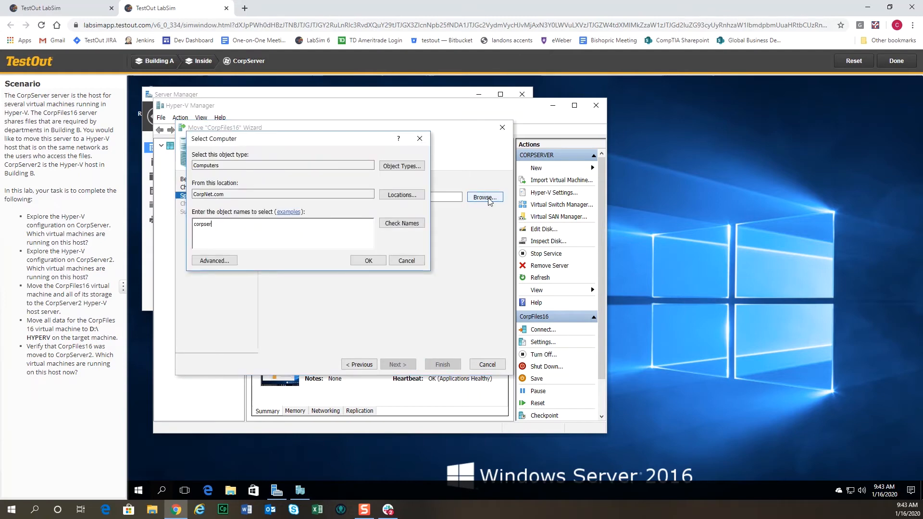
type("ver2")
left_click(400, 224)
left_click(365, 261)
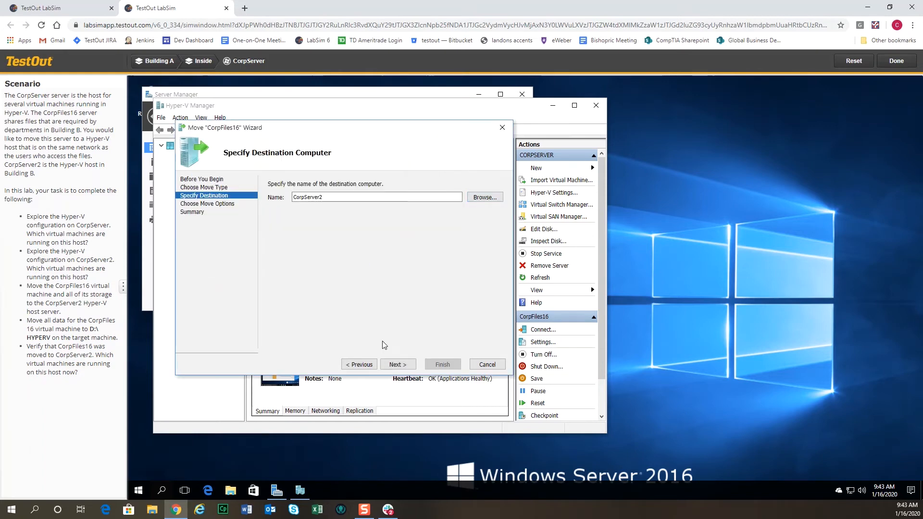
left_click(399, 362)
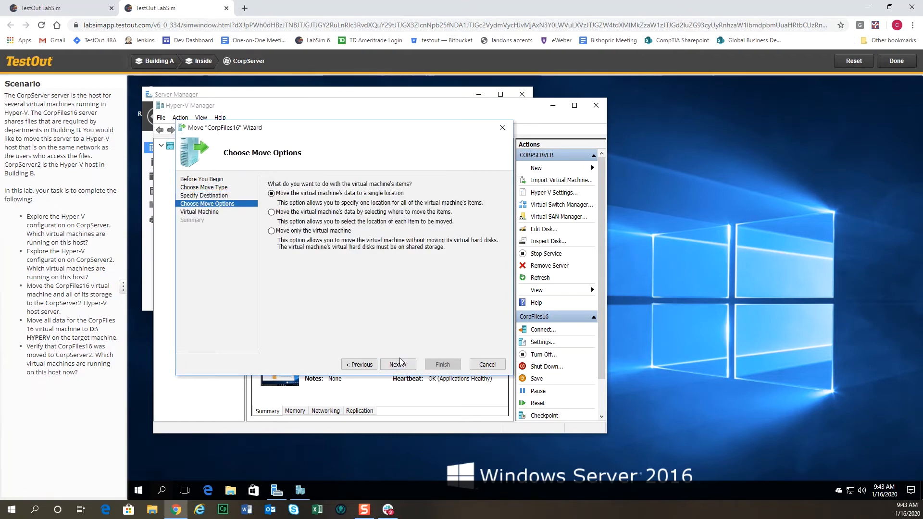
Step: Move all of the virtual machine's data to the single location D:\HYPERV and complete the move
left_click(401, 365)
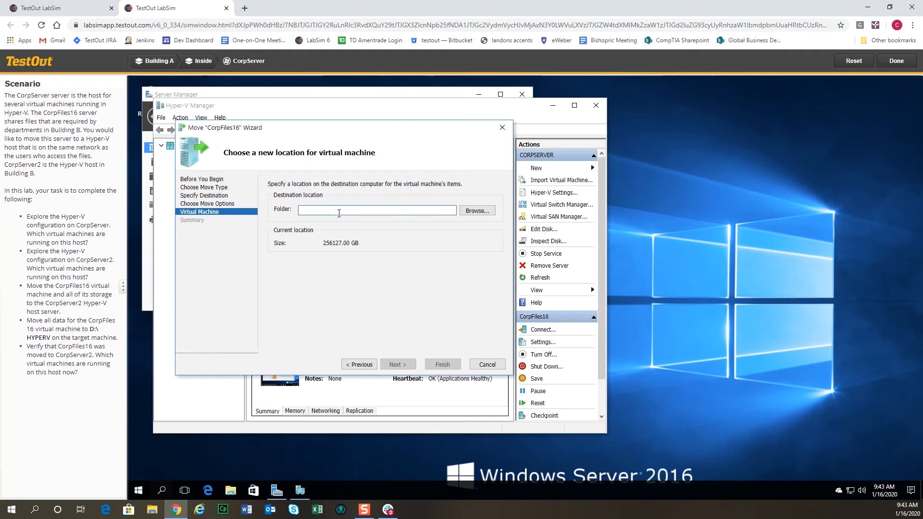
type("D:\\HYPERV")
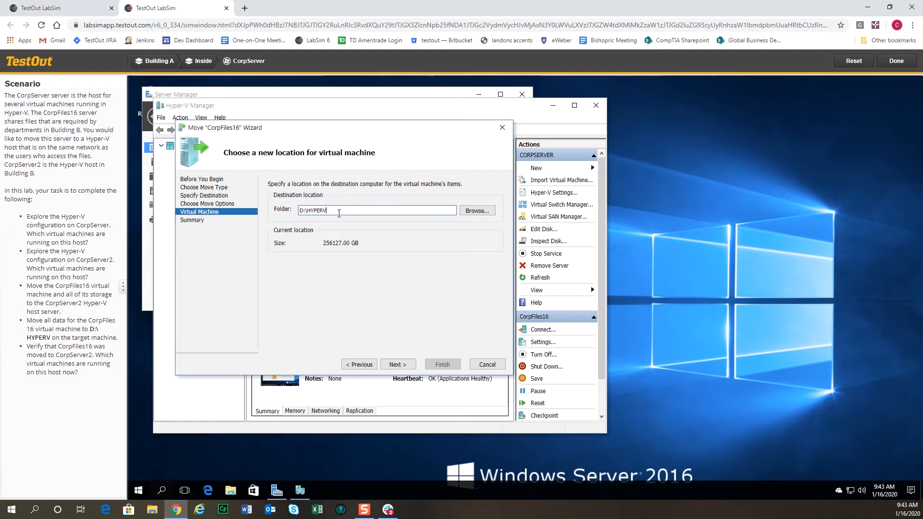
left_click(402, 365)
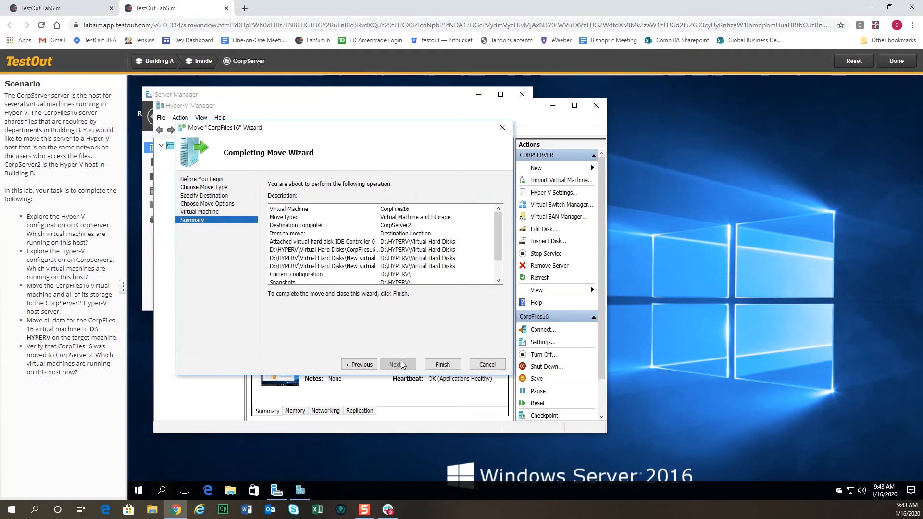
left_click(453, 368)
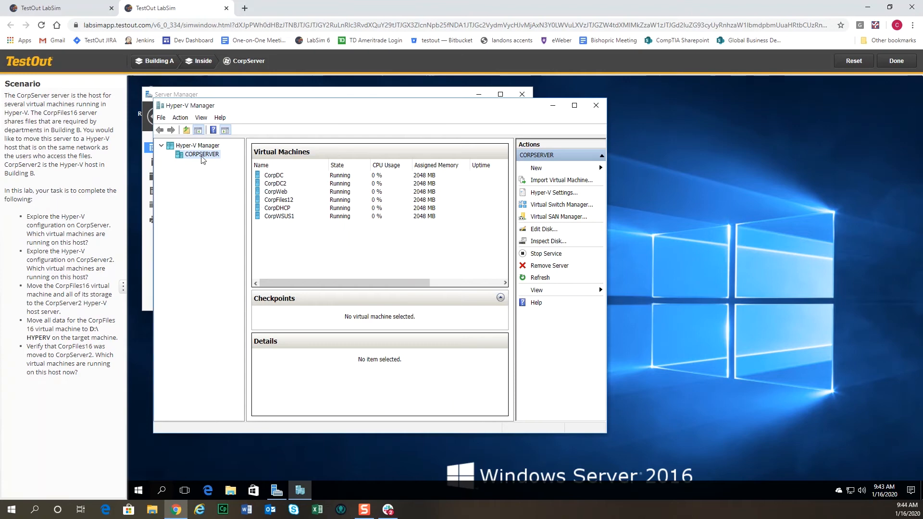
Step: Go back to CorpServer2 in Building B and refresh its virtual machine list to check for CorpFiles16
left_click(160, 60)
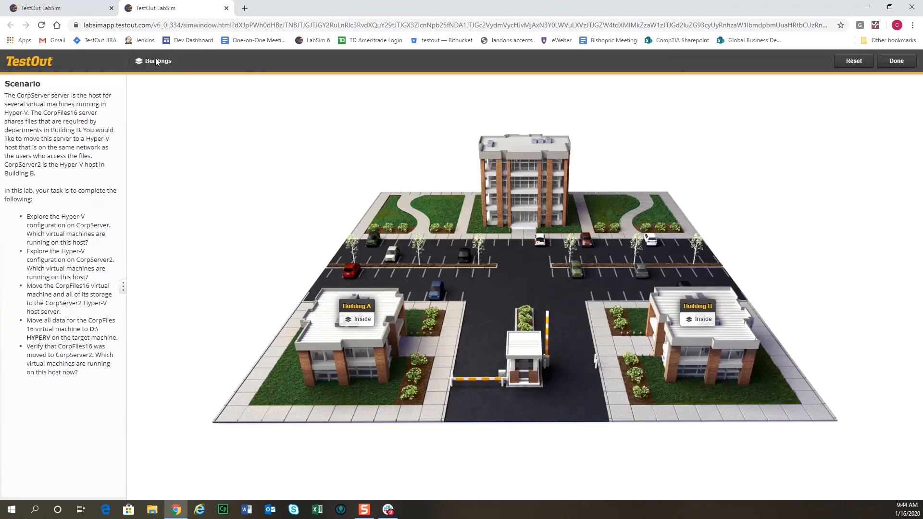
left_click(700, 321)
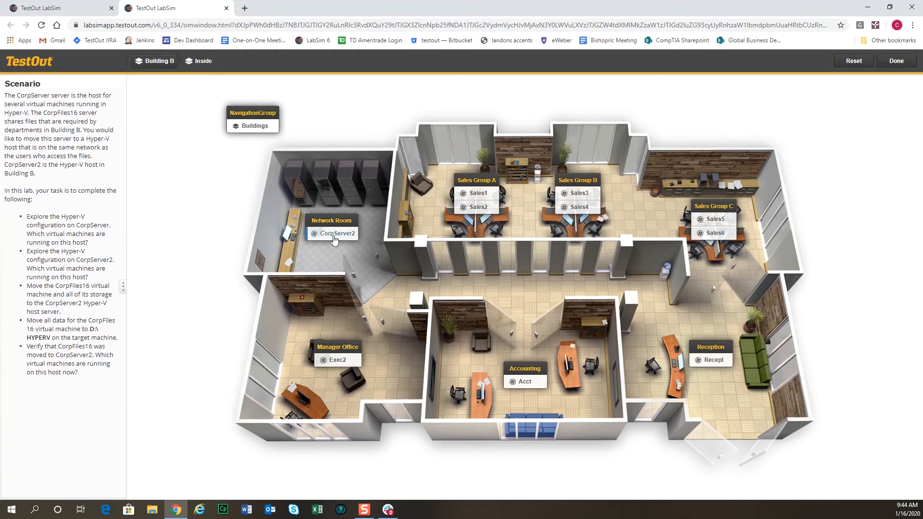
left_click(335, 234)
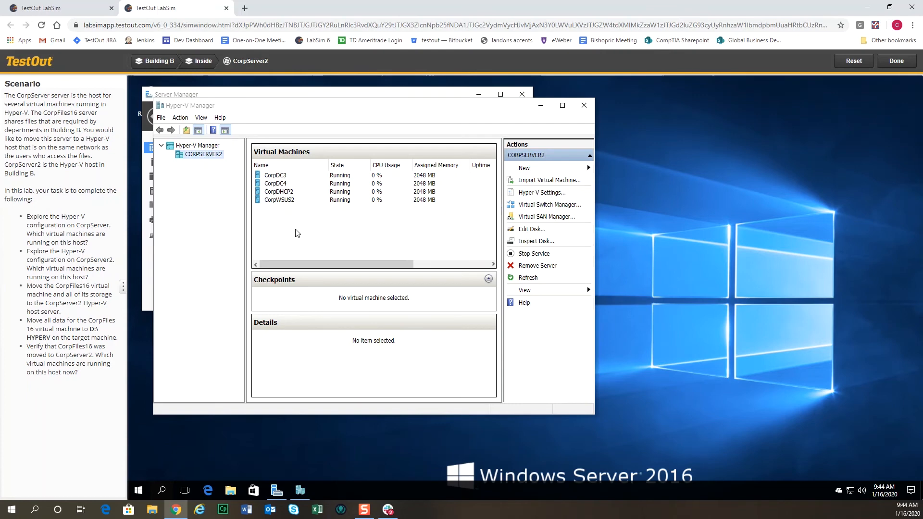
right_click(202, 155)
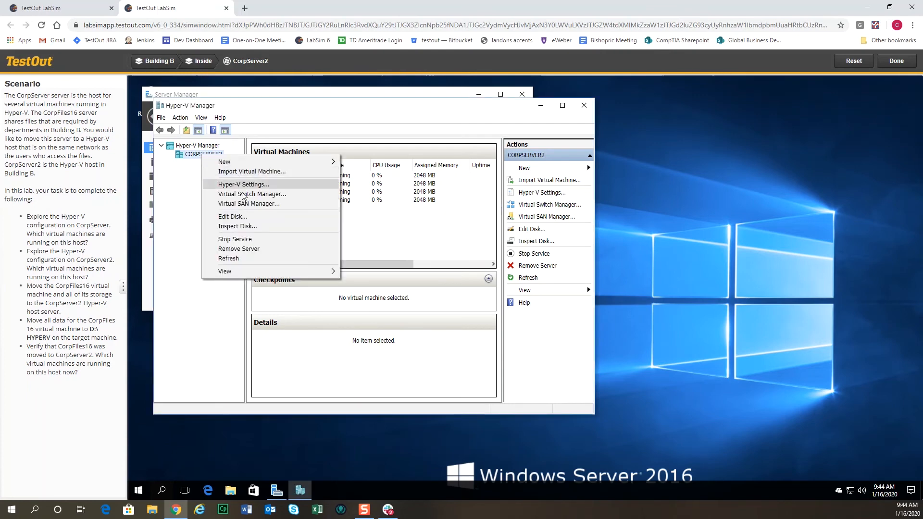
left_click(241, 258)
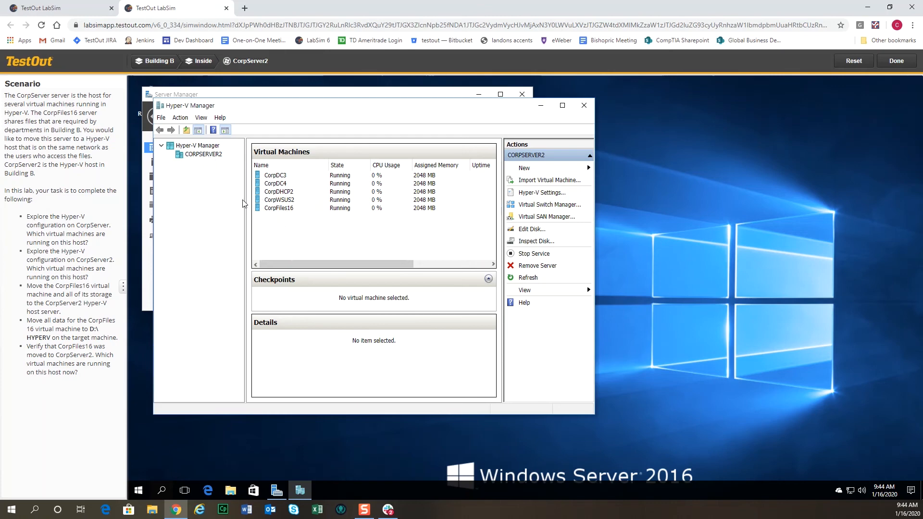
Step: Connect to the CorpFiles16 virtual machine on CorpServer2 and bring its connection window to the front
left_click(285, 210)
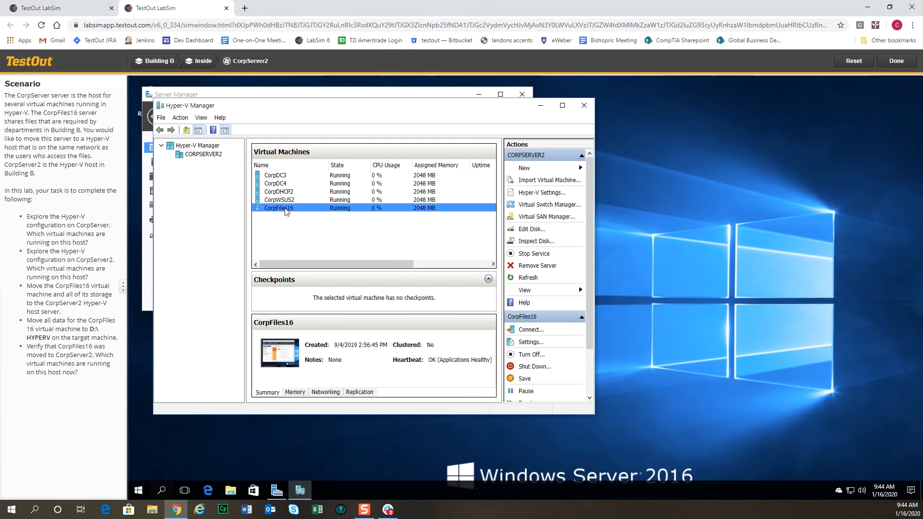
double_click(285, 208)
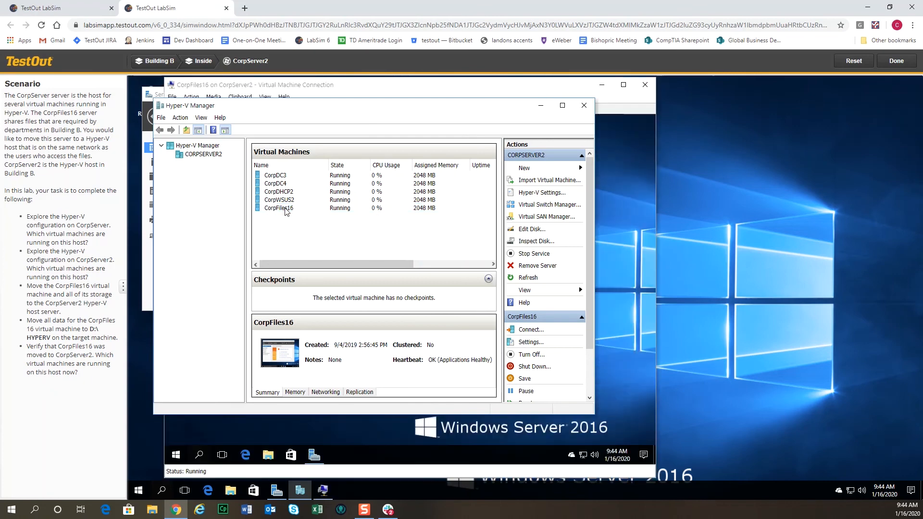
left_click(441, 88)
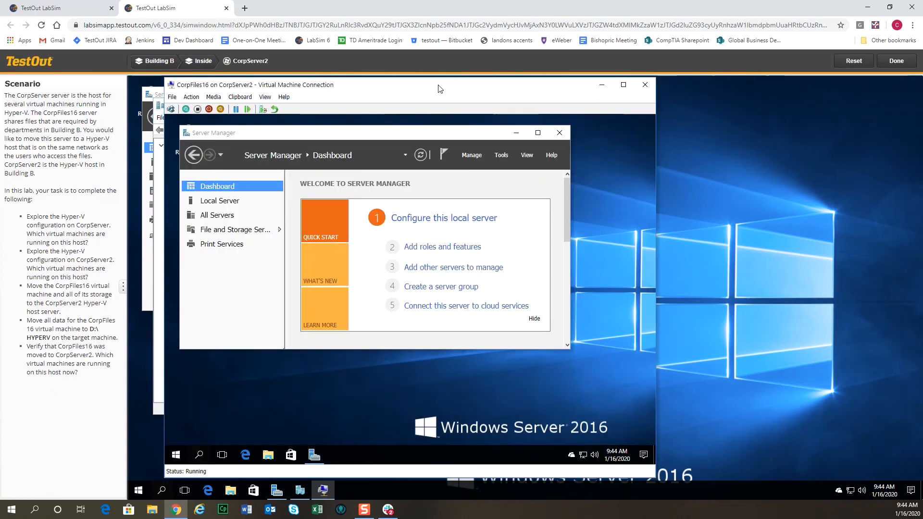